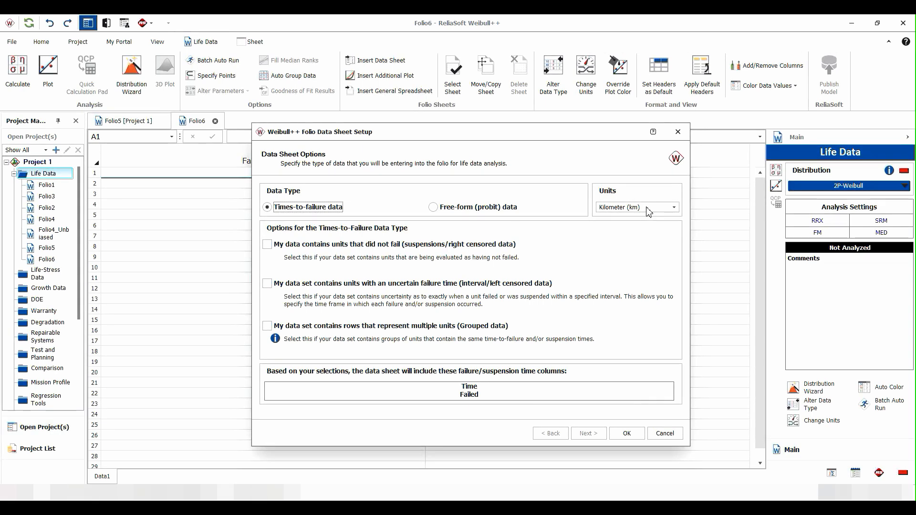
- Look through the available measurement units for the data sheet, keeping Kilometer (km)
click(674, 207)
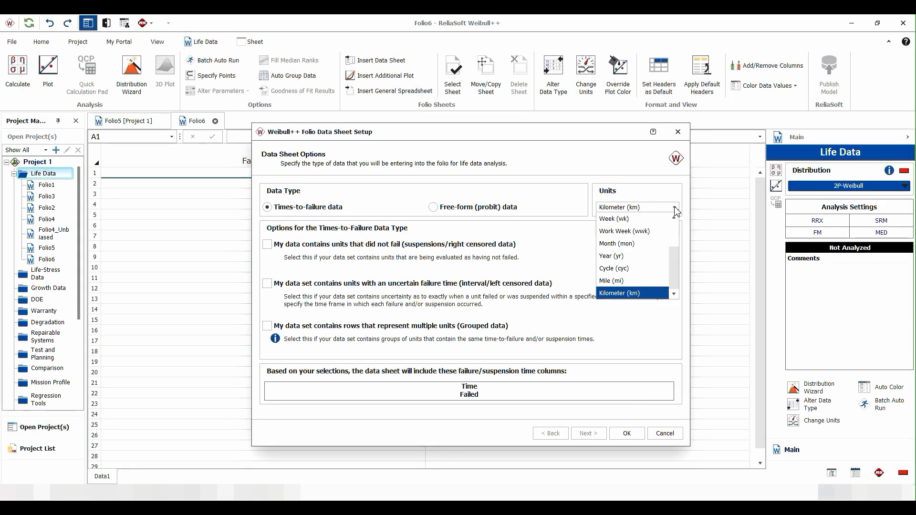
drag(673, 262, 682, 282)
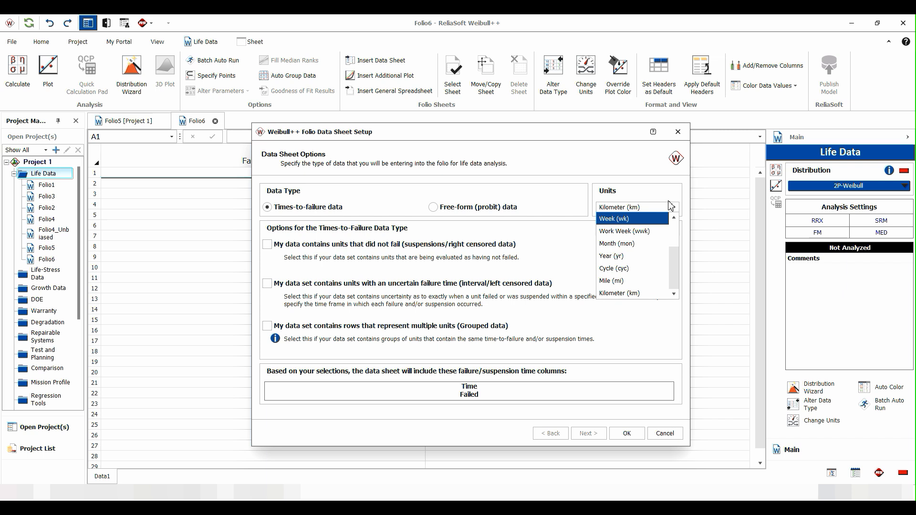
click(633, 172)
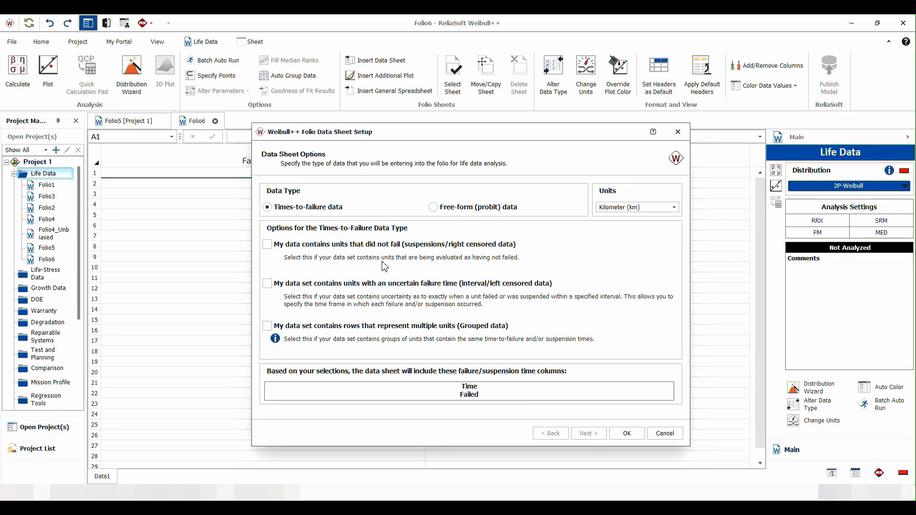
- Preview the data sheet columns for right-censored data alone and for interval/left-censored data alone, clearing each option again
click(269, 247)
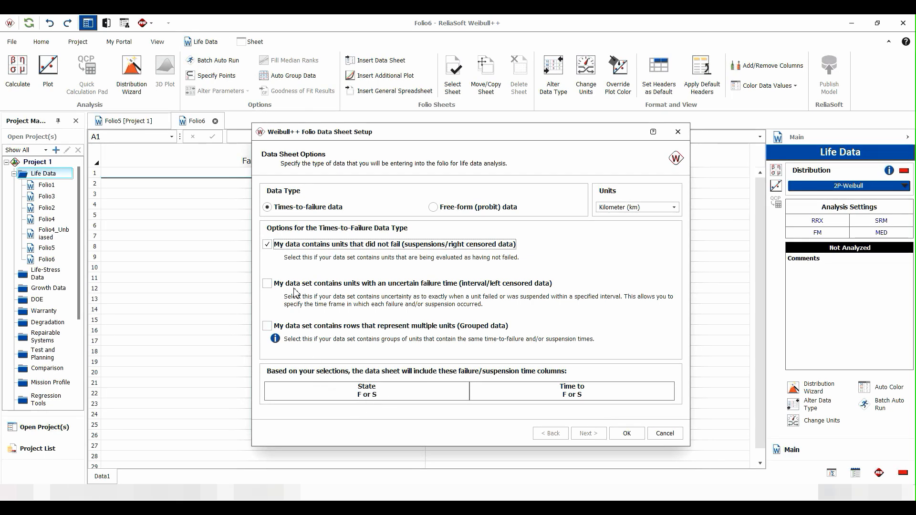
click(267, 244)
click(267, 283)
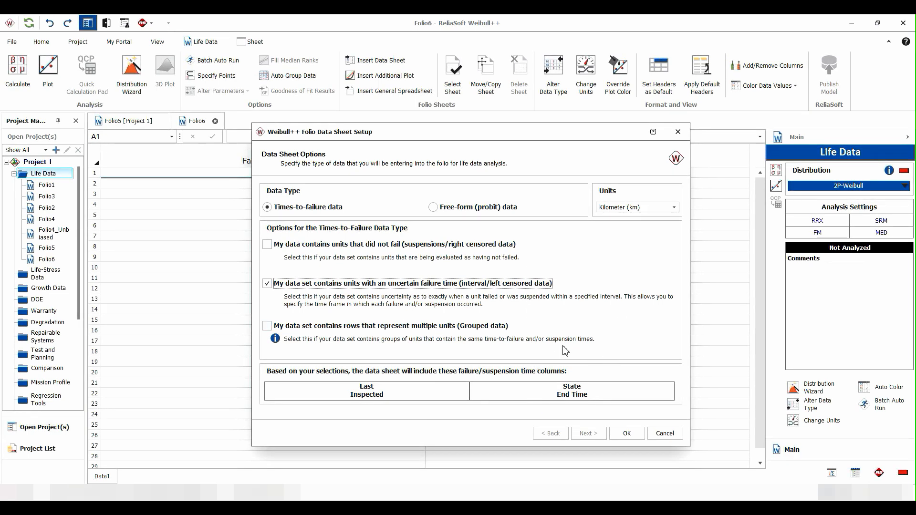
click(267, 284)
- Create the times-to-failure data sheet with the grouped data, suspensions/right censored and interval/left censored options all enabled
click(268, 327)
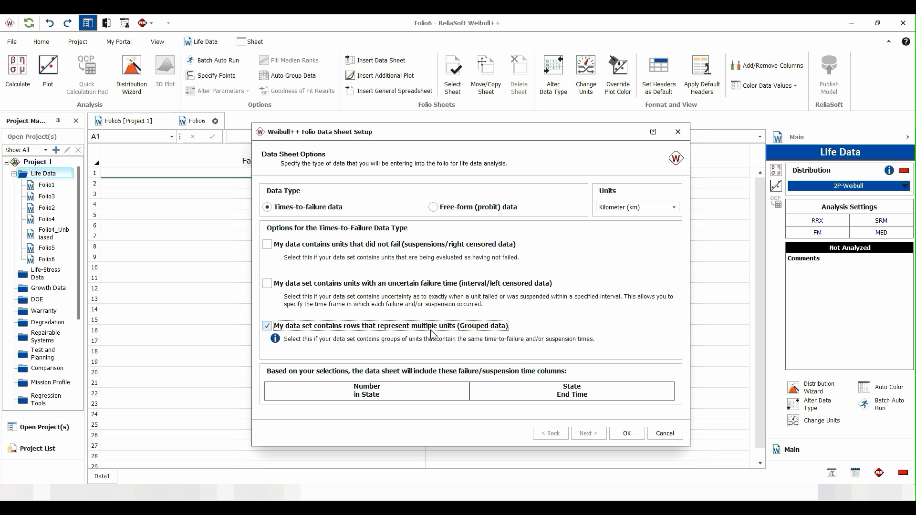
click(268, 246)
click(268, 283)
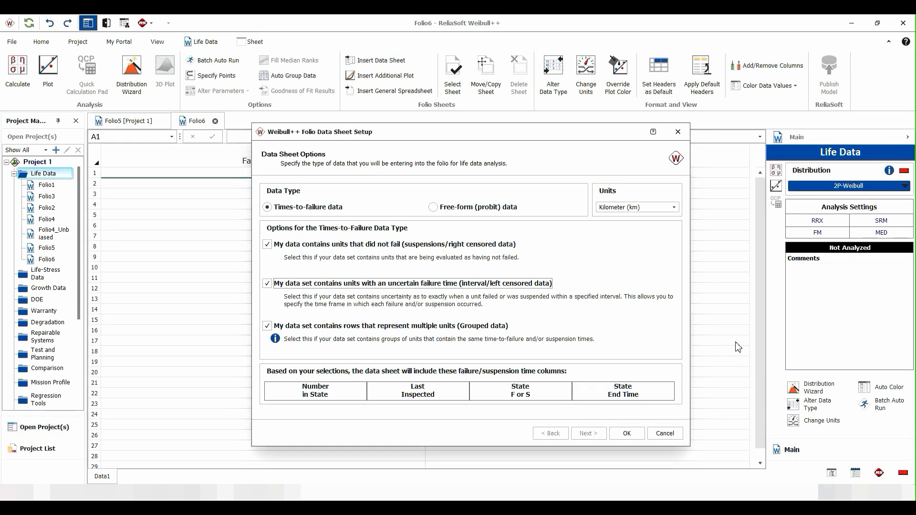
click(629, 434)
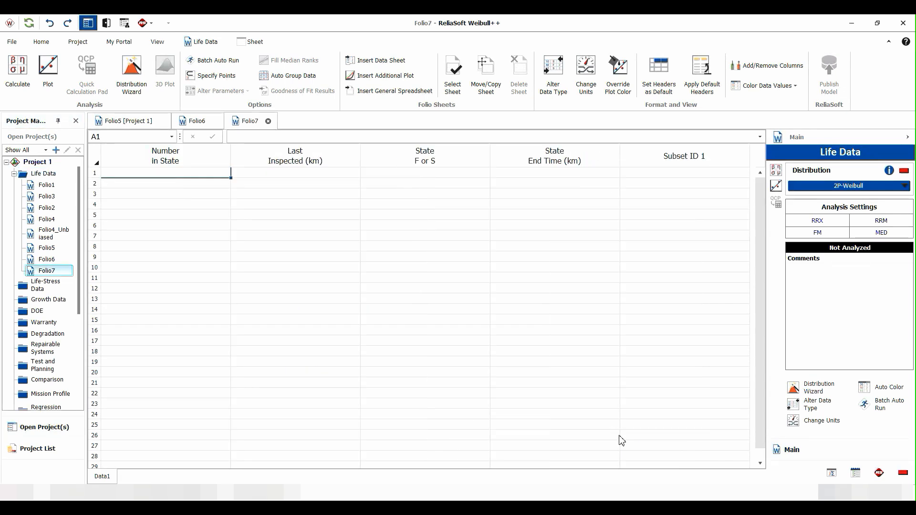
click(165, 150)
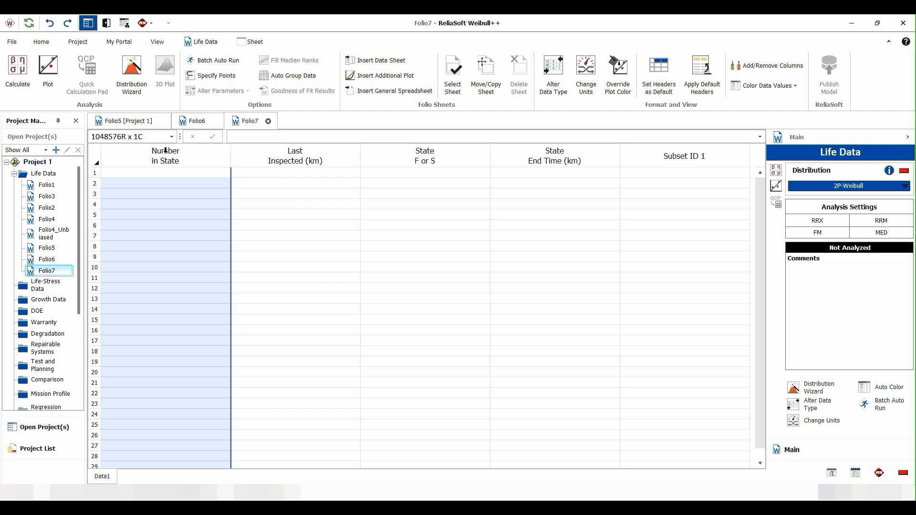
click(295, 174)
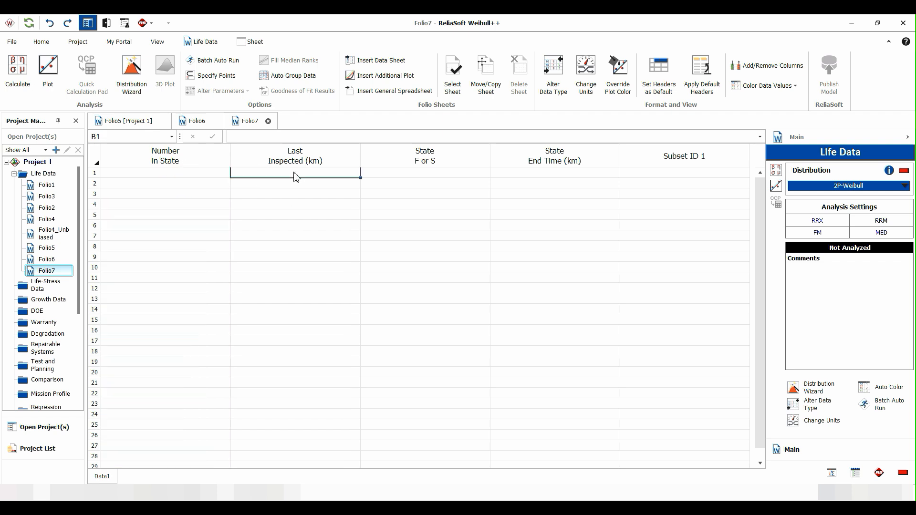
click(429, 174)
click(547, 174)
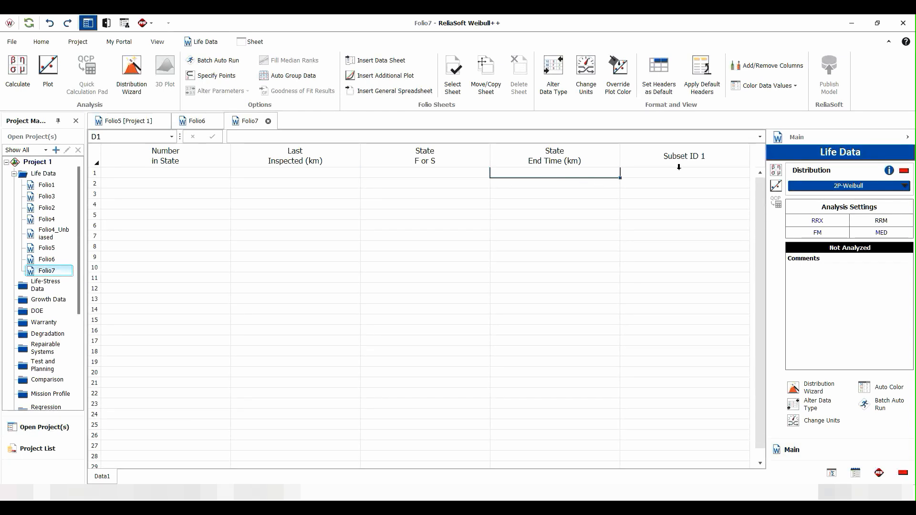
- Paste the copied life data into the sheet starting at cell A1 and color the data values based on data type
click(167, 178)
key(ctrl+v)
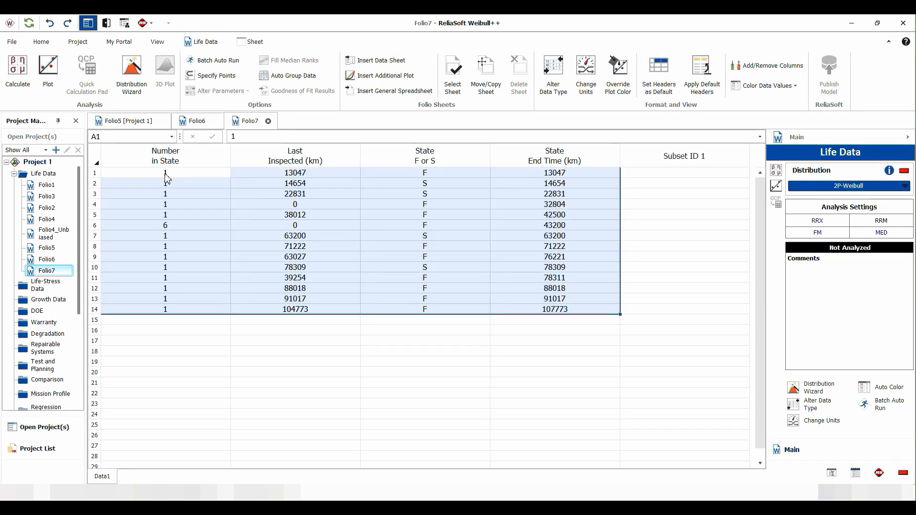
click(671, 205)
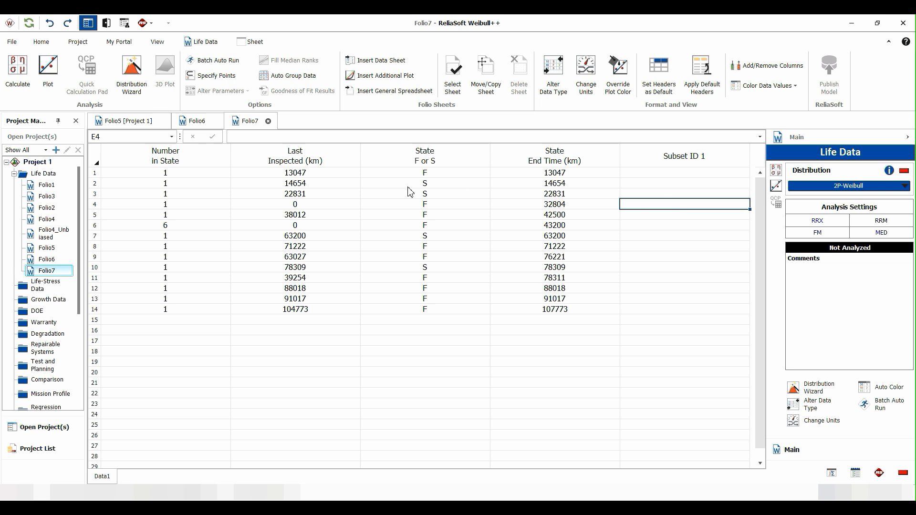
click(778, 91)
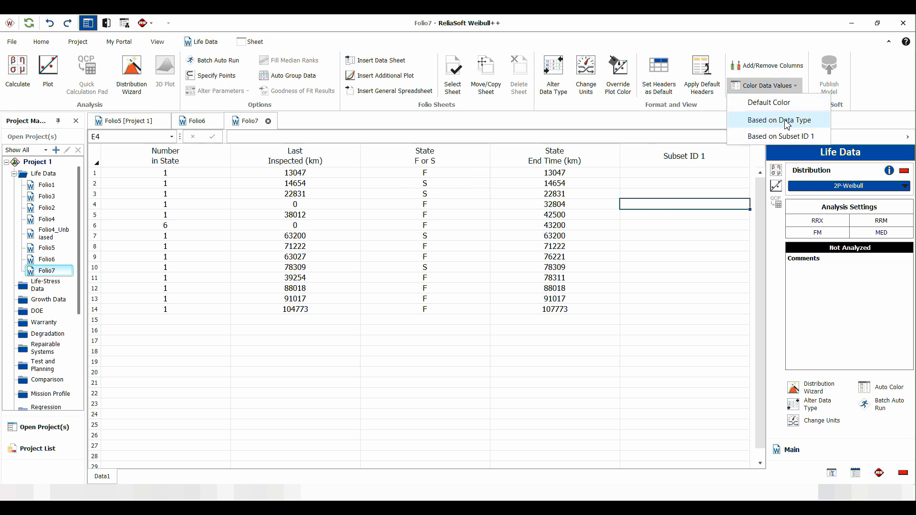
click(773, 120)
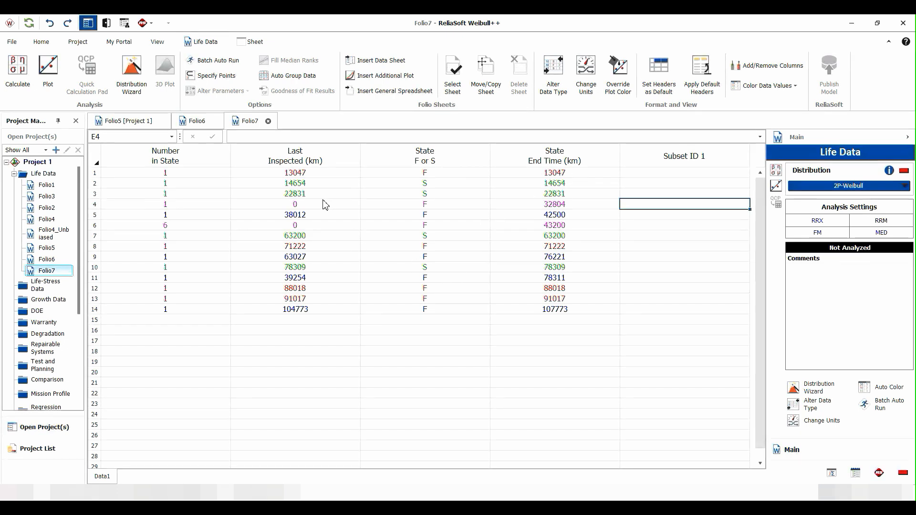
- Examine the number in state, last inspected, state and end time entries in rows 4 to 7
click(435, 206)
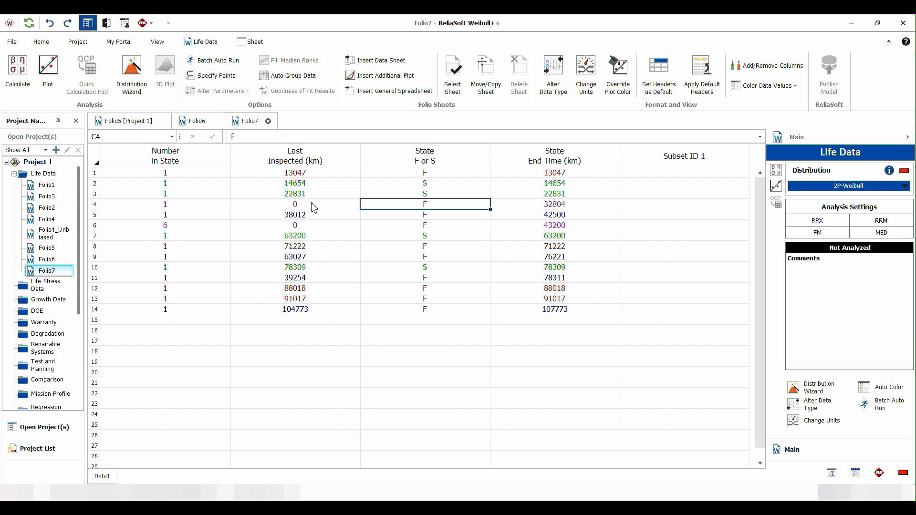
click(574, 204)
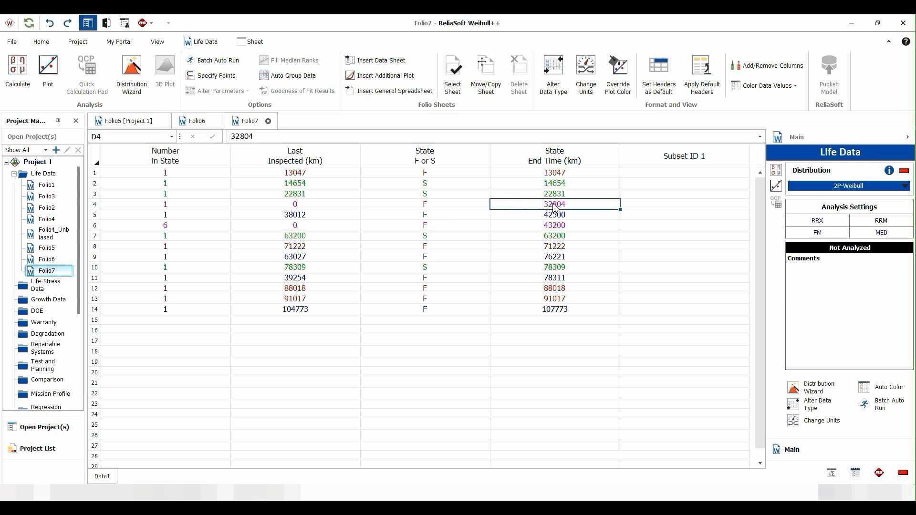
click(439, 219)
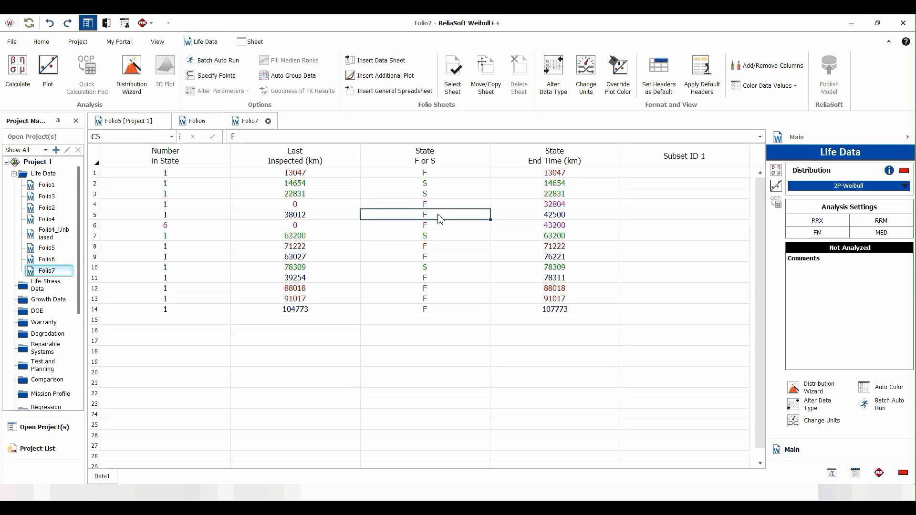
click(310, 219)
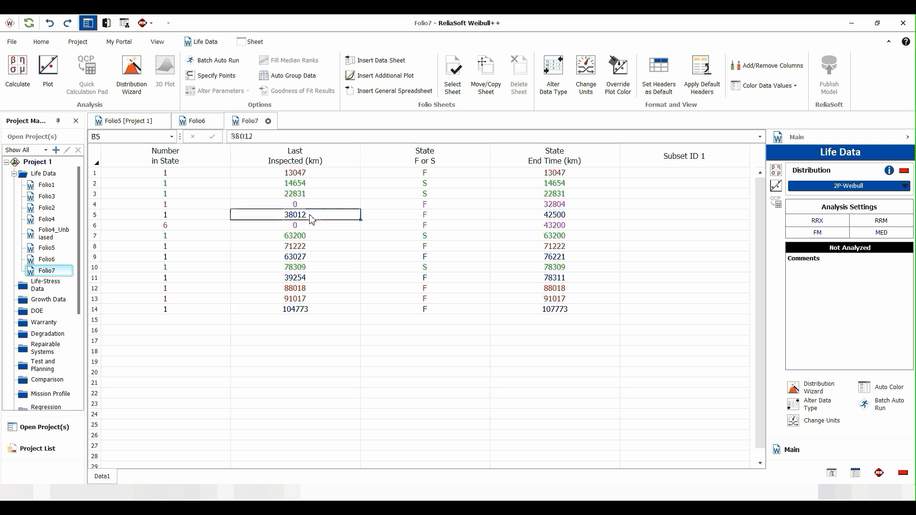
click(583, 218)
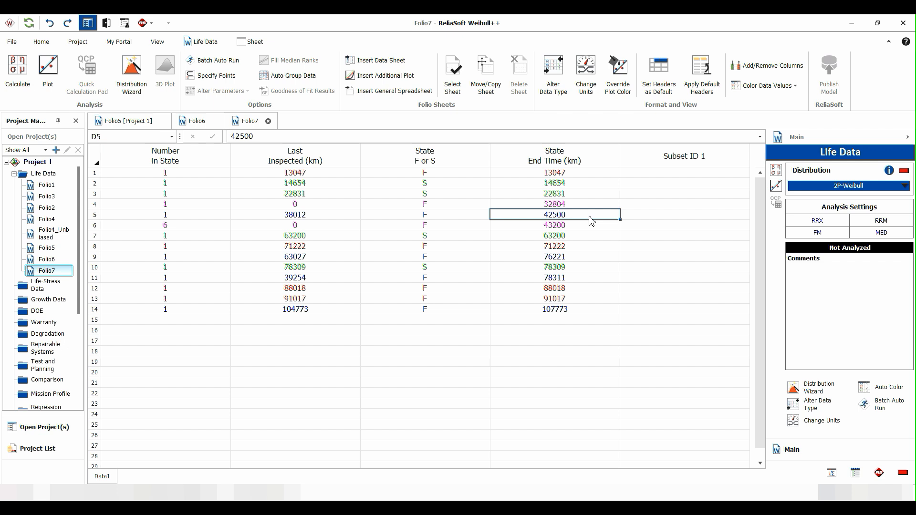
click(323, 219)
click(433, 239)
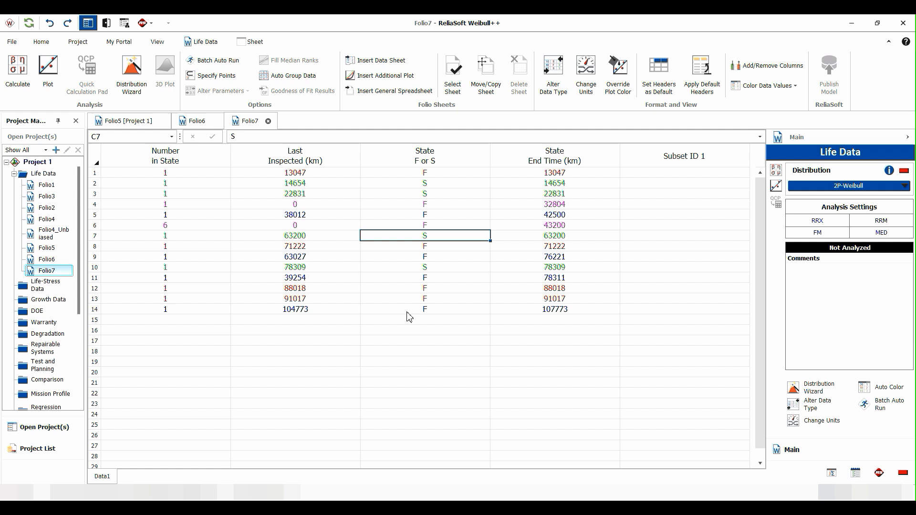
click(177, 227)
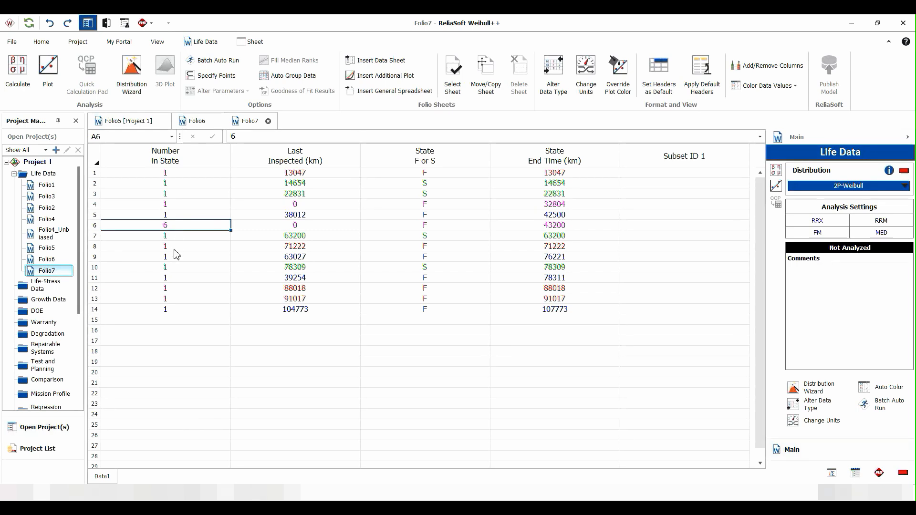
click(548, 228)
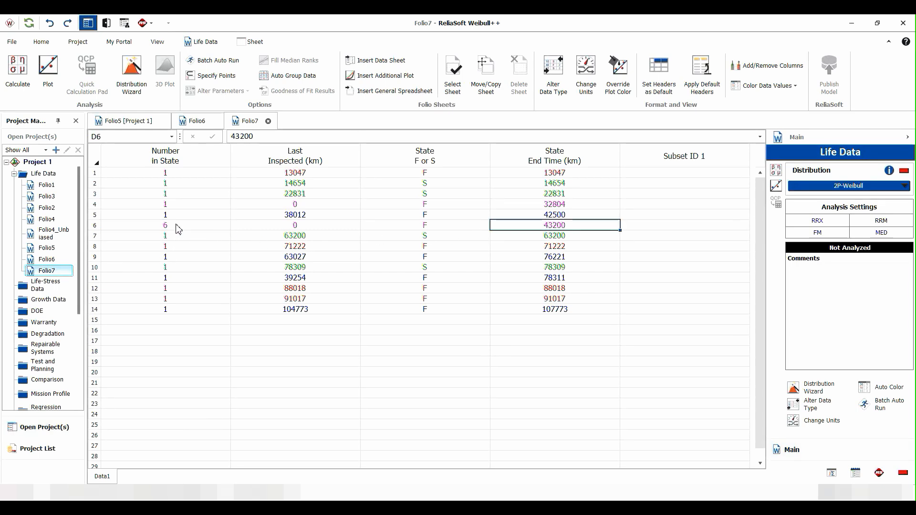
- Set the analysis method to MLE and calculate the 2P-Weibull parameters for the data sheet
click(818, 222)
click(817, 224)
click(817, 224)
click(778, 177)
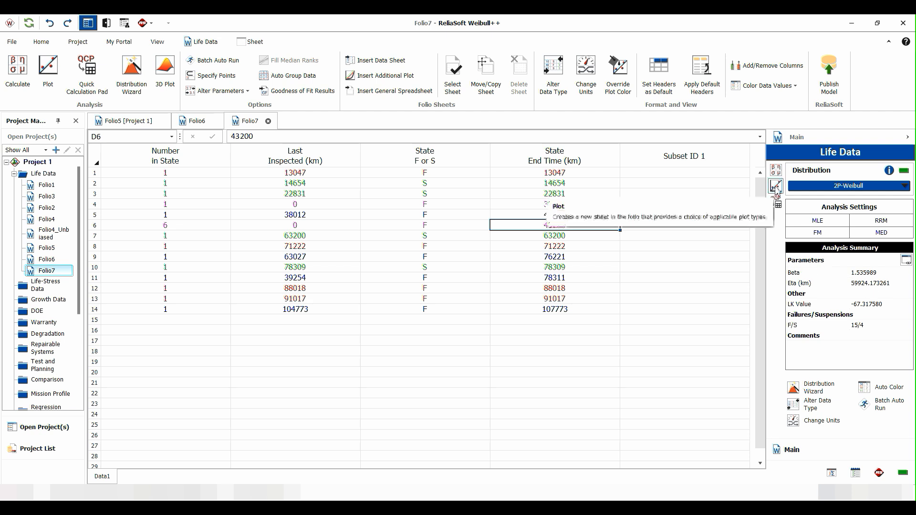
- Plot the analyzed data and change the plot type to Reliability vs. Time
click(776, 186)
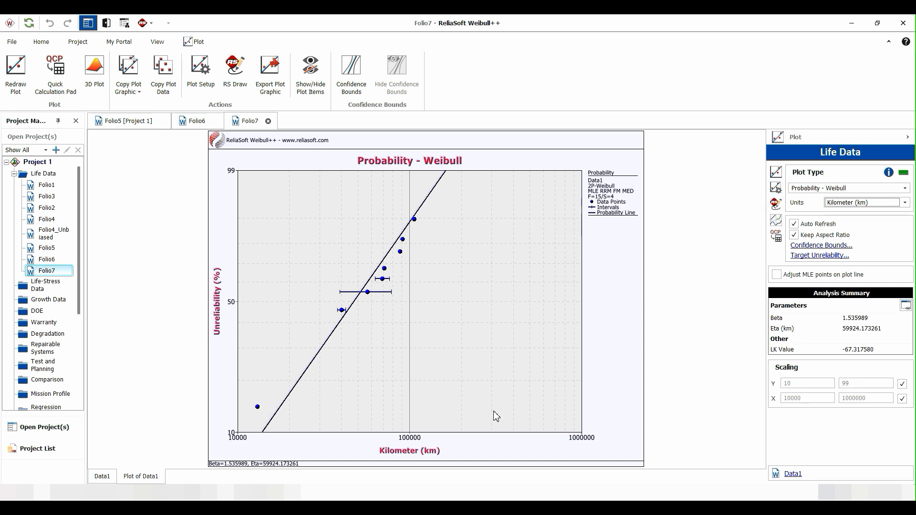
click(832, 190)
click(814, 211)
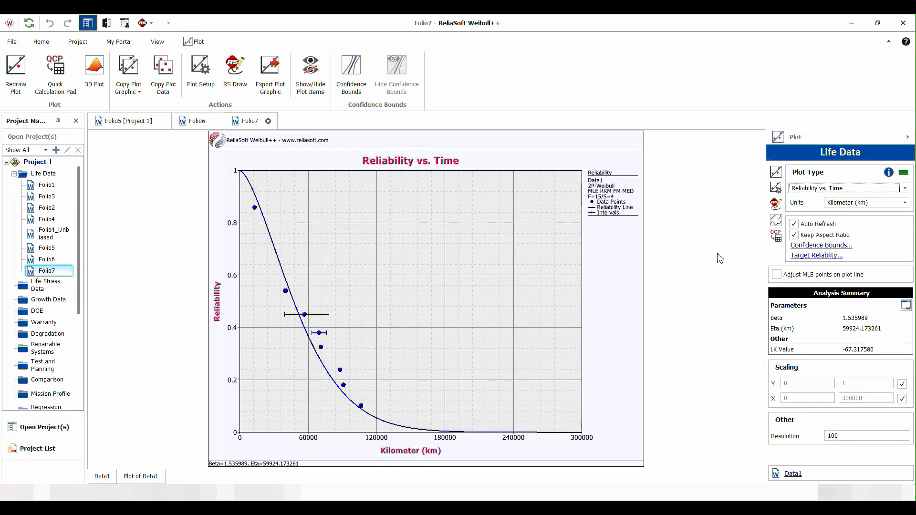
- Calculate the probability of failure for a mission end time of 10000 km in the Quick Calculation Pad, and close the pad
click(775, 235)
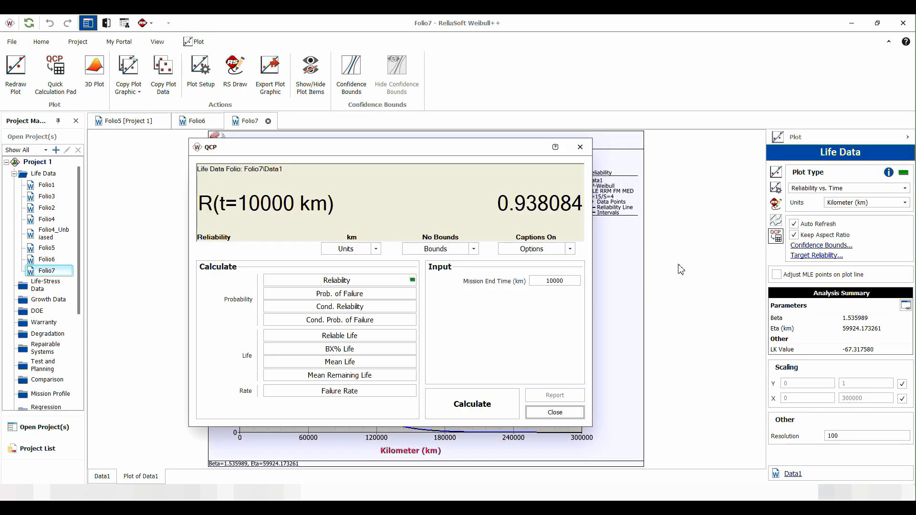
click(346, 293)
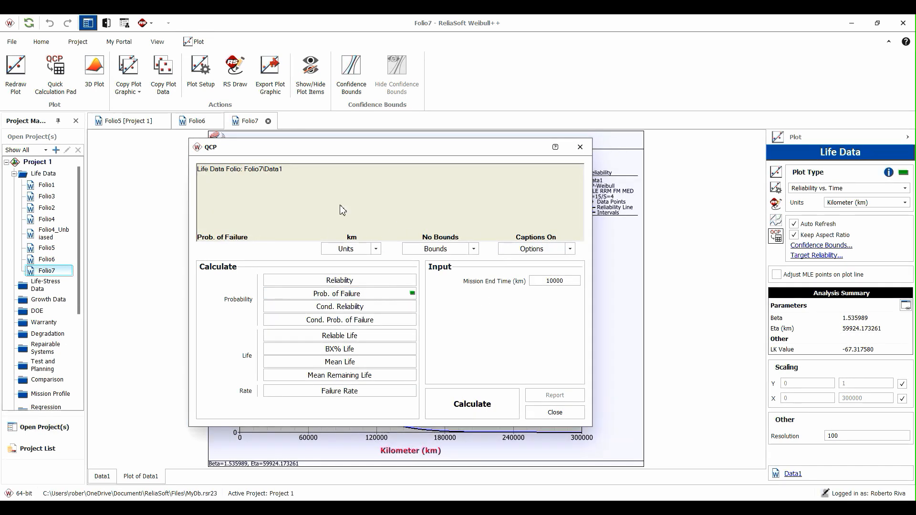
click(484, 409)
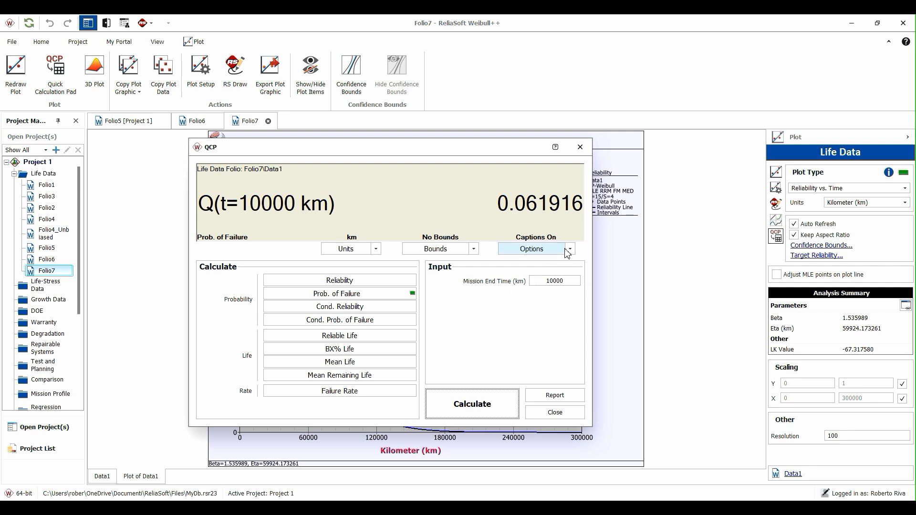
click(575, 411)
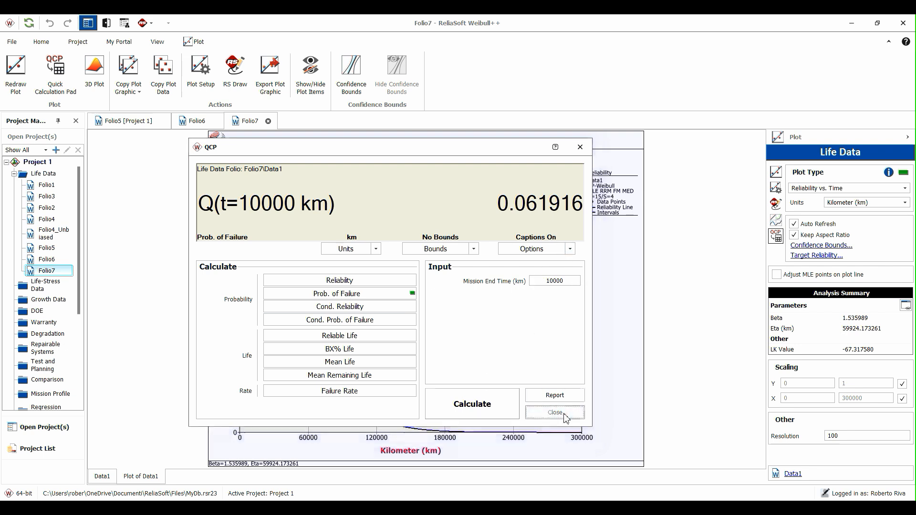